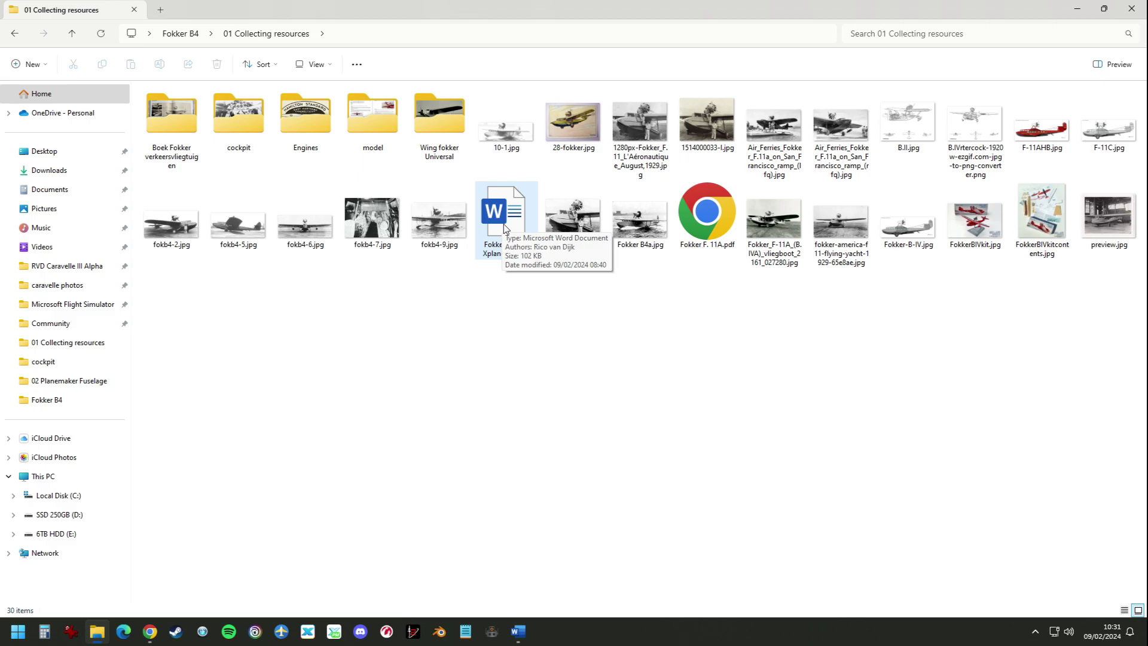
# Open Fokker F. 11A.pdf from the collected resources and examine the aircraft's three-view drawing up close.
pyautogui.doubleClick(721, 223)
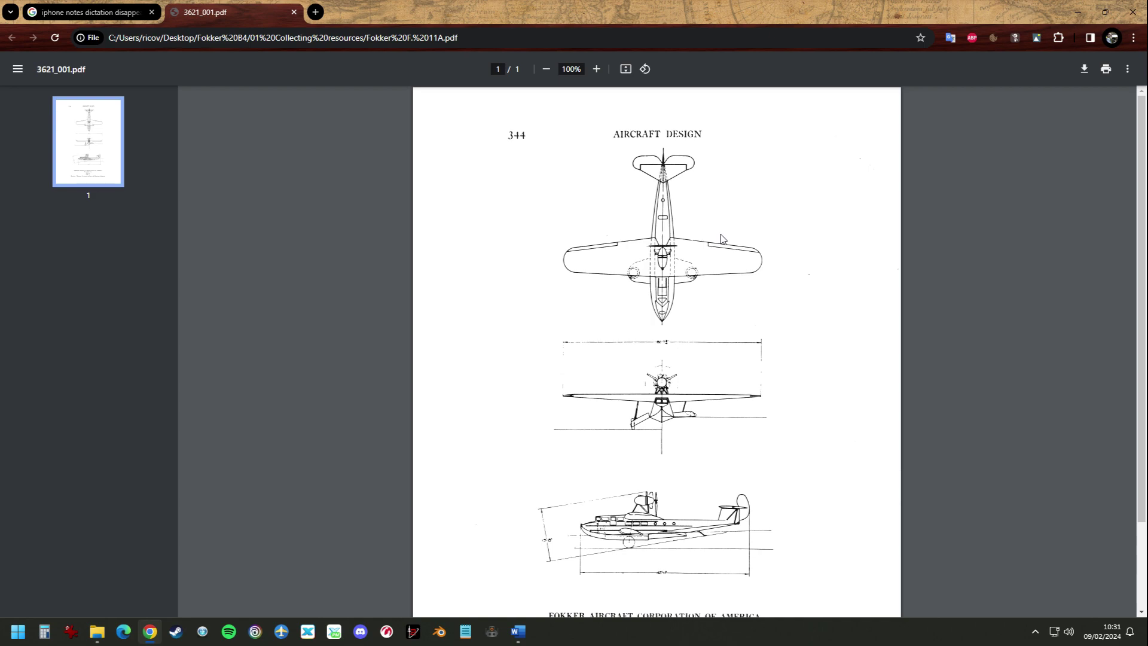
pyautogui.keyDown('ctrl'); pyautogui.scroll(5, 722, 238); pyautogui.keyUp('ctrl')
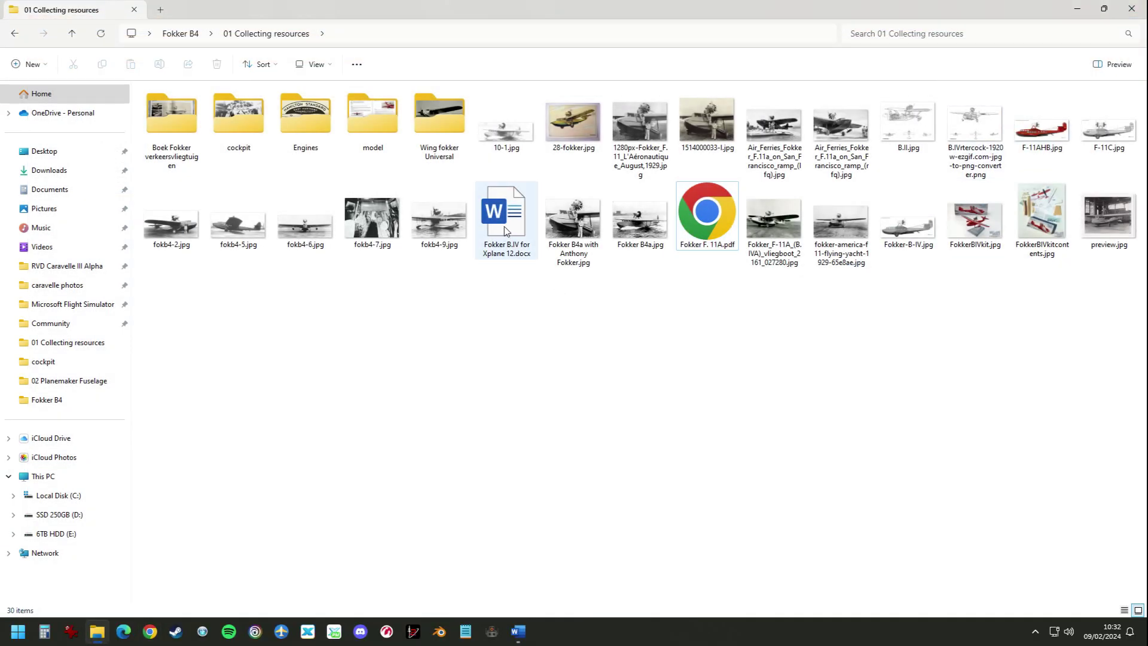
# Open Fokker B.IV for Xplane 12.docx and read through the fact sheet down to the required software section.
pyautogui.doubleClick(498, 257)
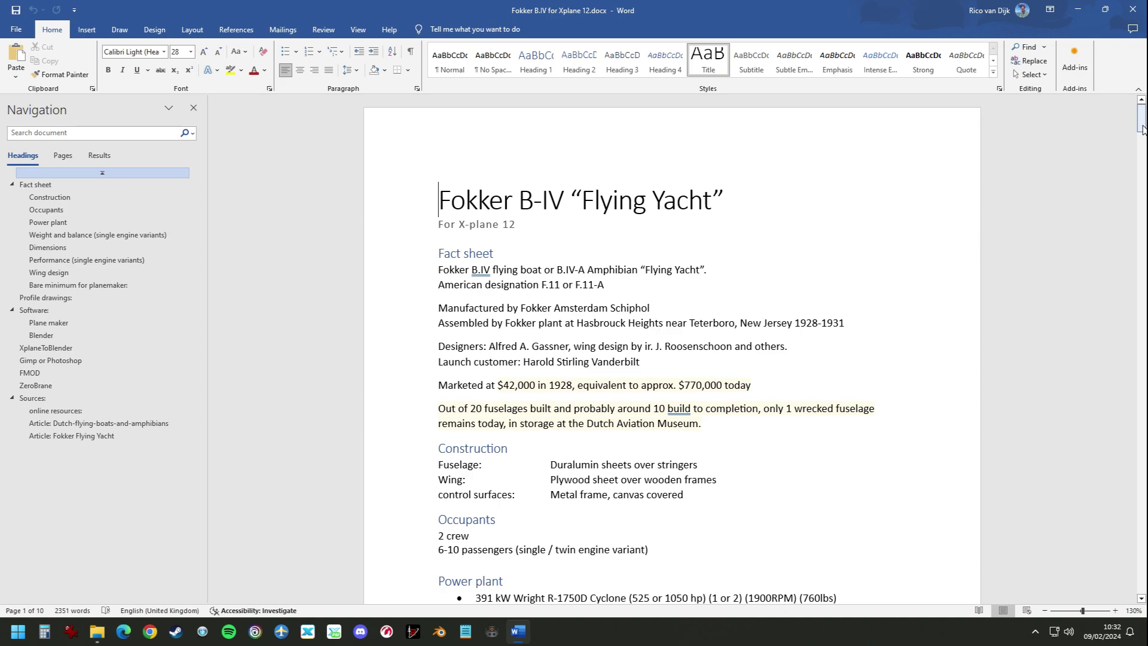
pyautogui.moveTo(1143, 128); pyautogui.dragTo(1143, 150)
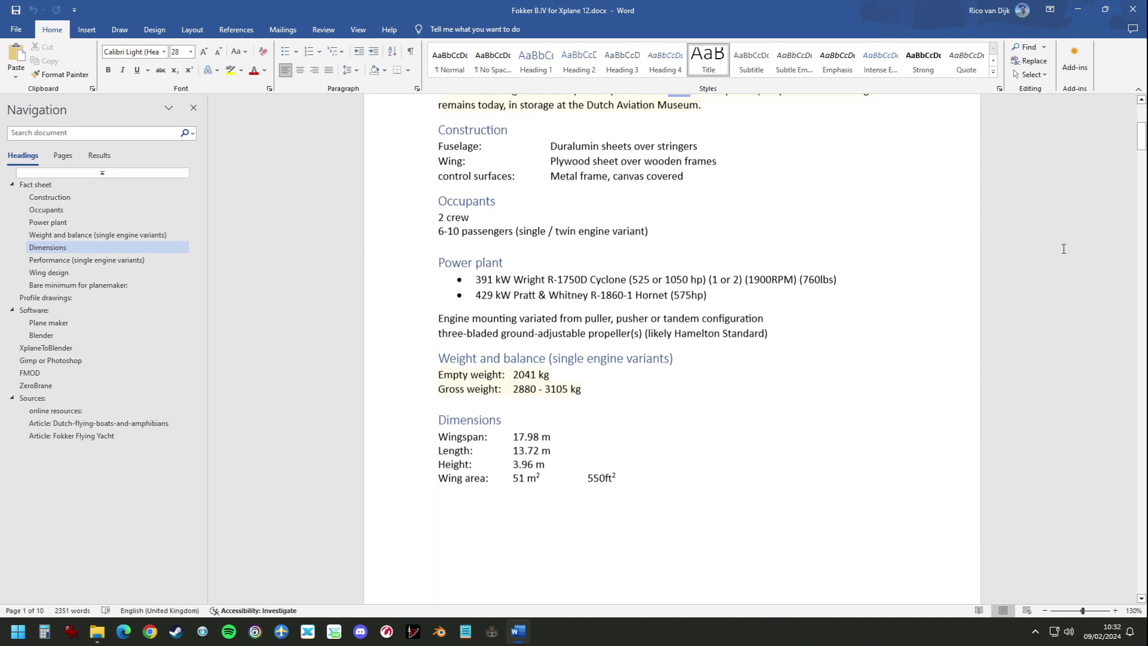
pyautogui.scroll(-3, 1064, 249)
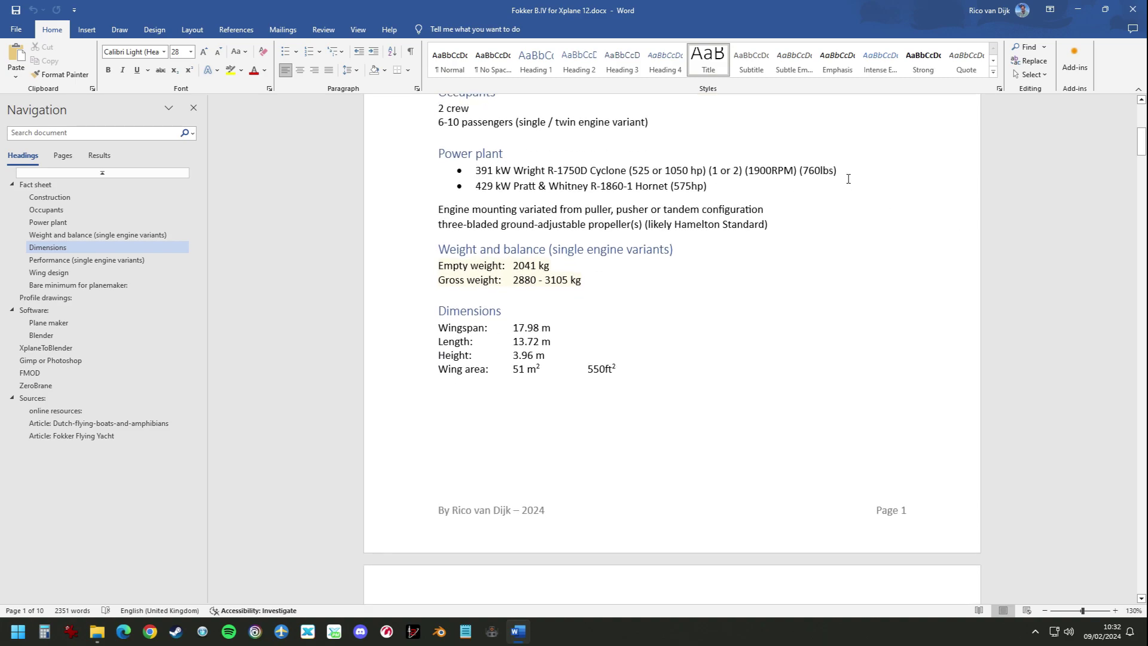
pyautogui.scroll(1, 770, 170)
pyautogui.scroll(-2, 359, 305)
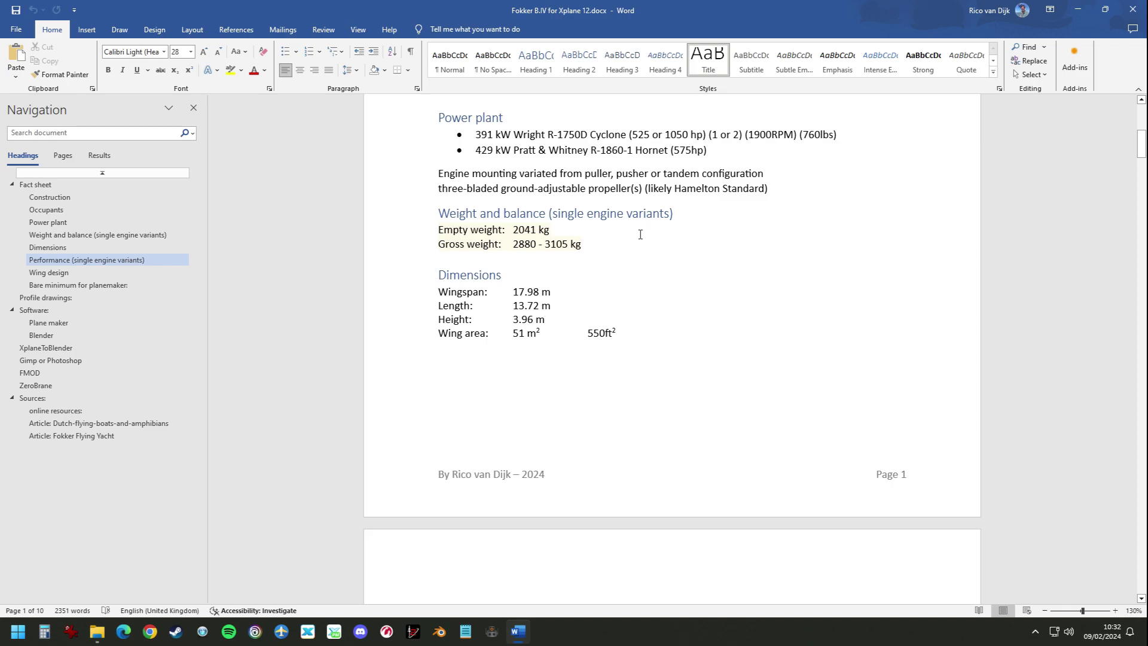
pyautogui.scroll(-3, 638, 245)
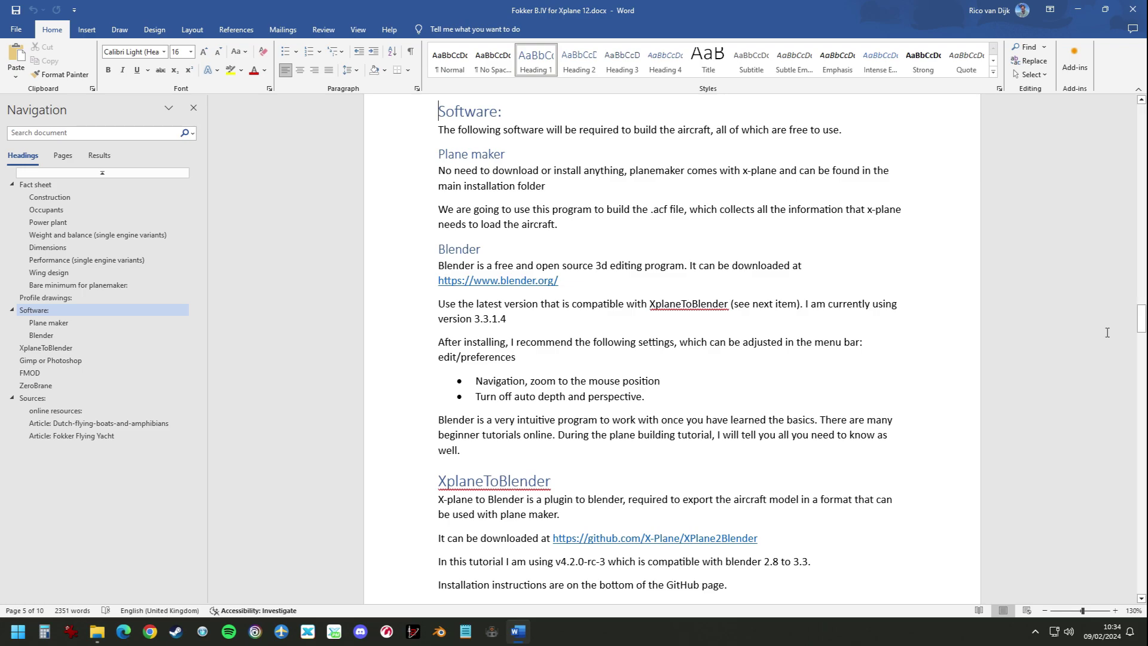
# Switch to File Explorer and locate Plane Maker.exe in the X-Plane 12 folder on the C: drive.
pyautogui.click(98, 632)
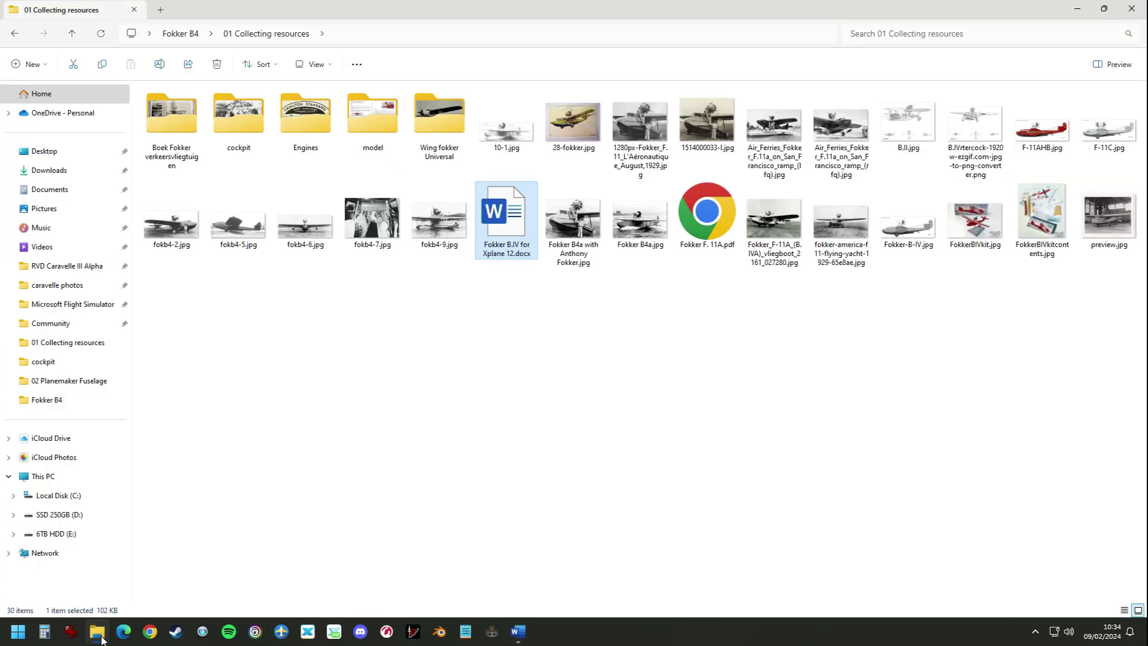
pyautogui.click(58, 495)
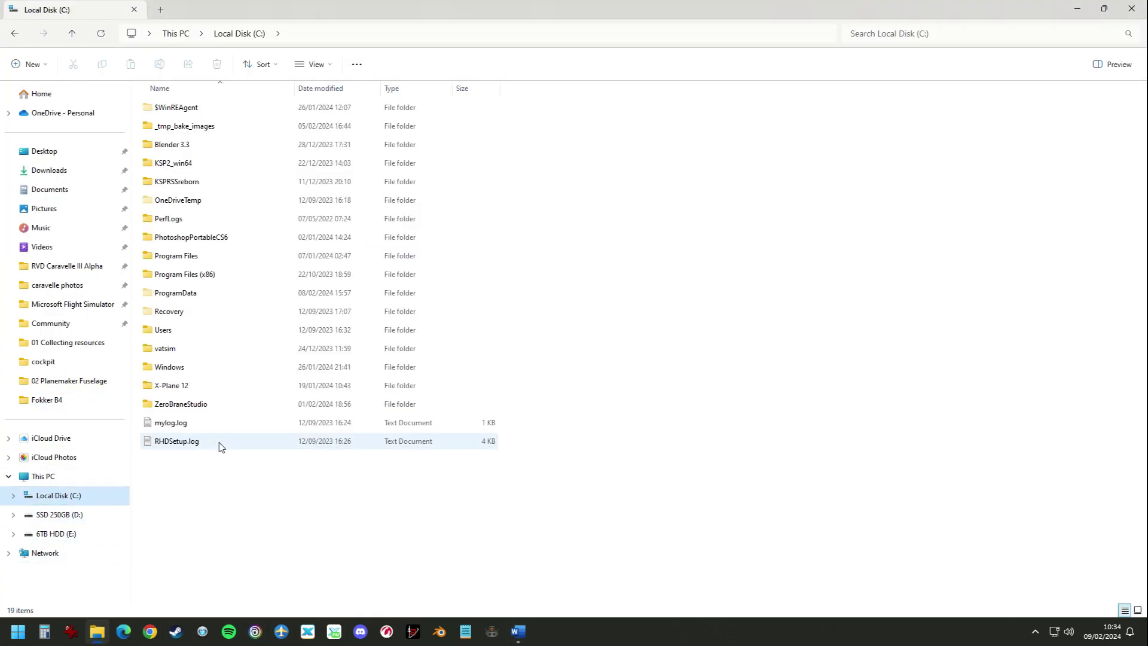
pyautogui.doubleClick(170, 387)
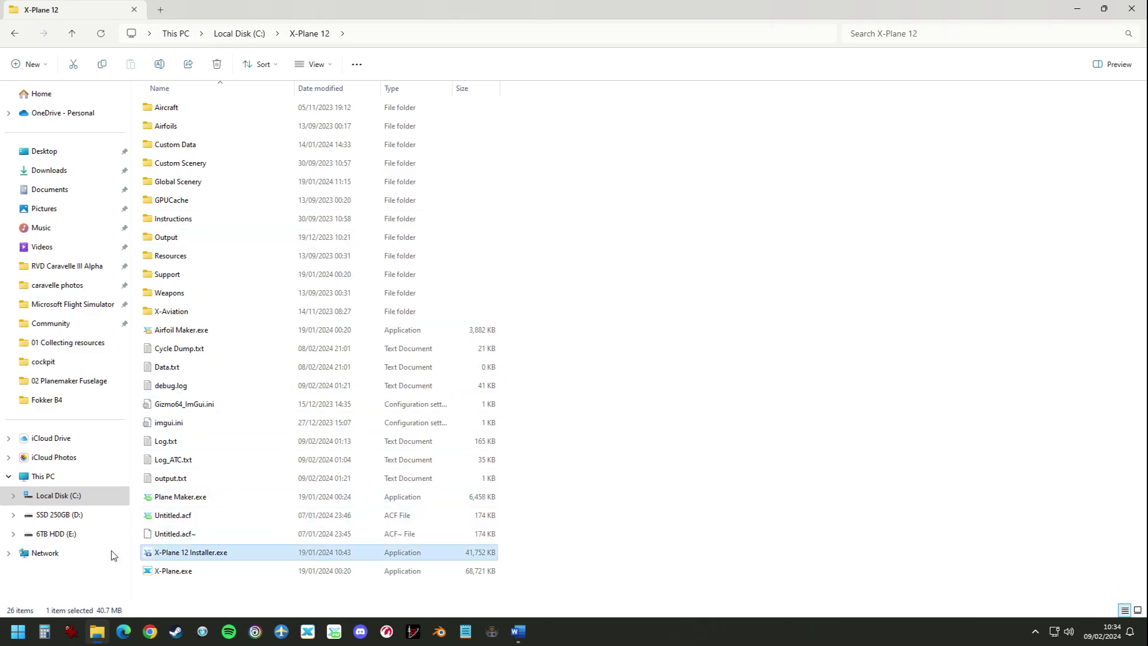
pyautogui.click(166, 576)
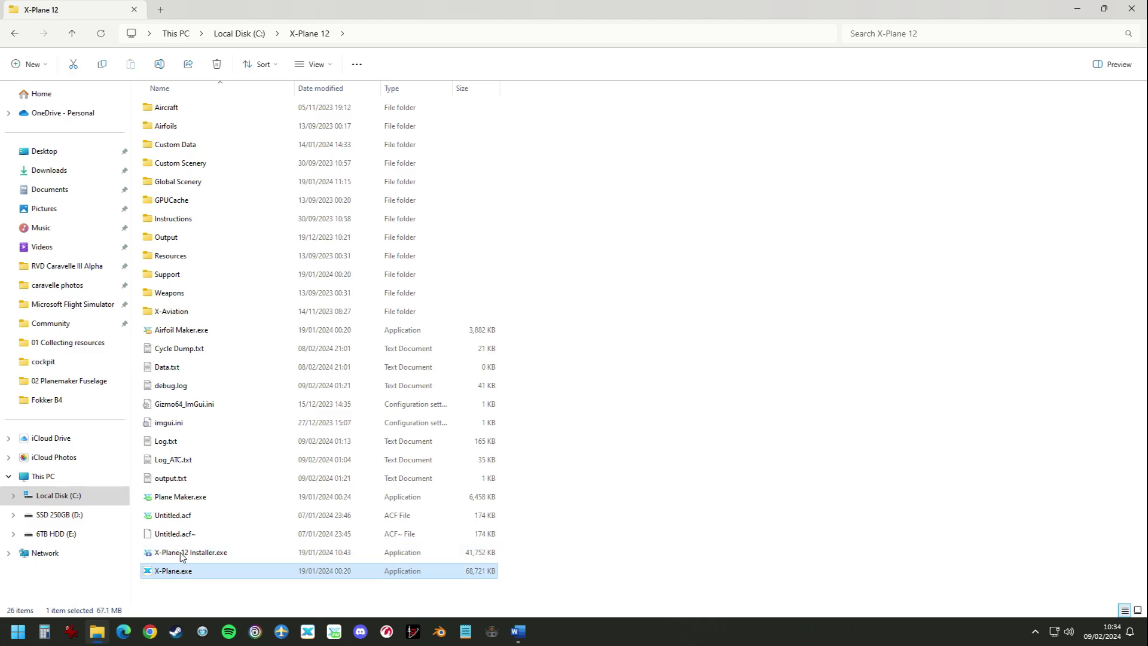
pyautogui.click(181, 498)
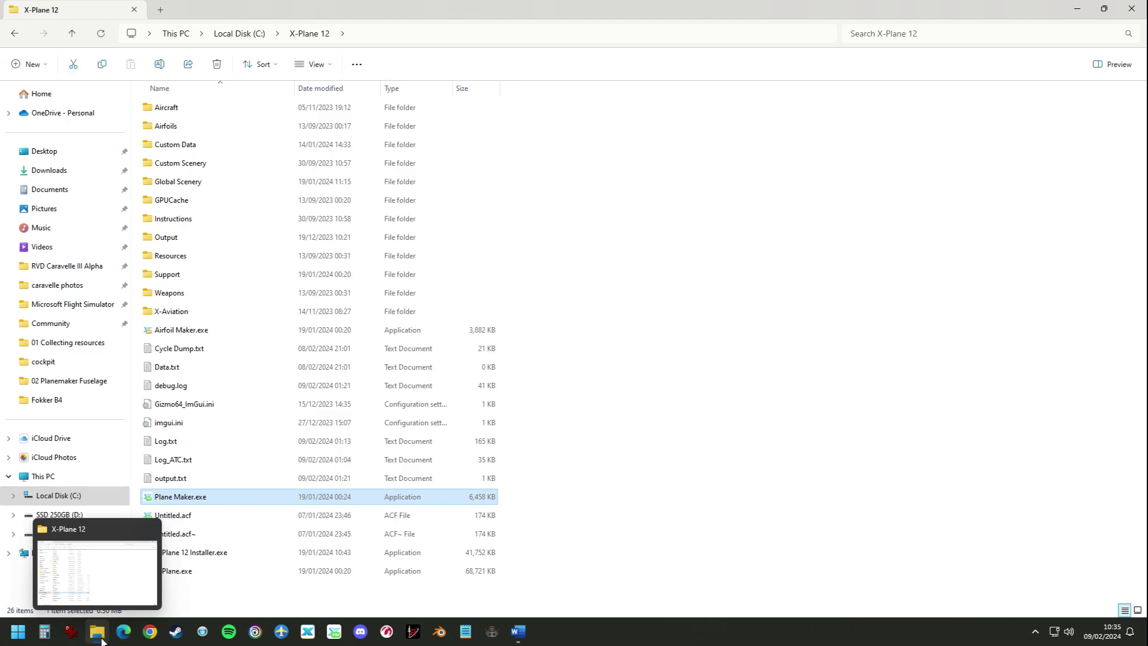
# Launch Blender and dismiss its splash screen.
pyautogui.click(445, 636)
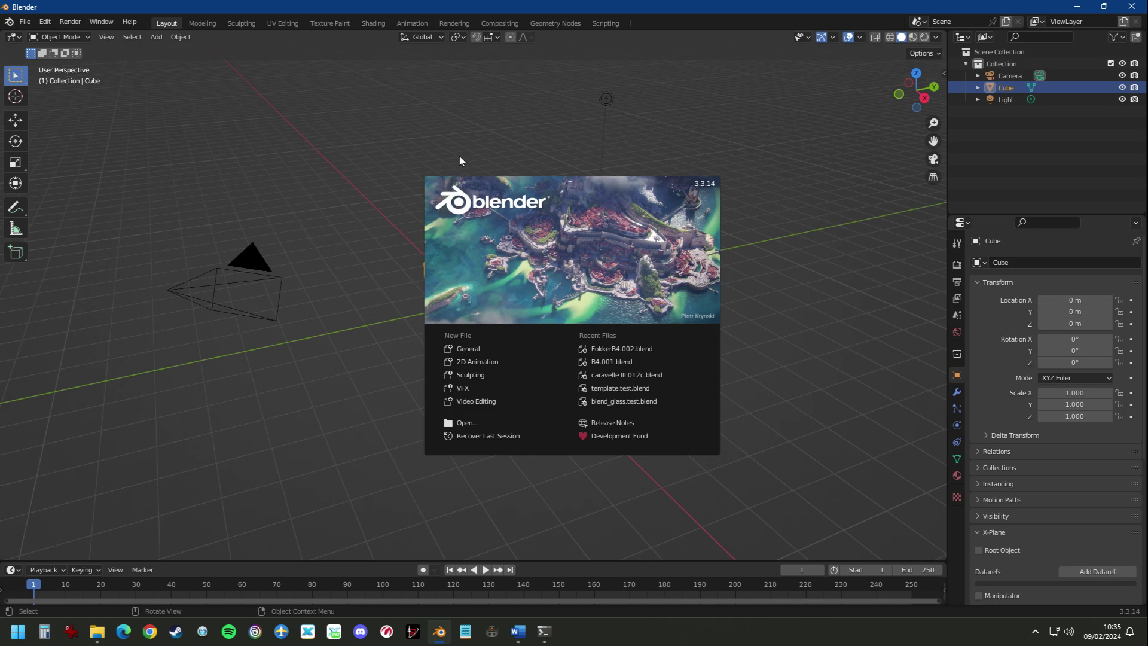
pyautogui.click(462, 149)
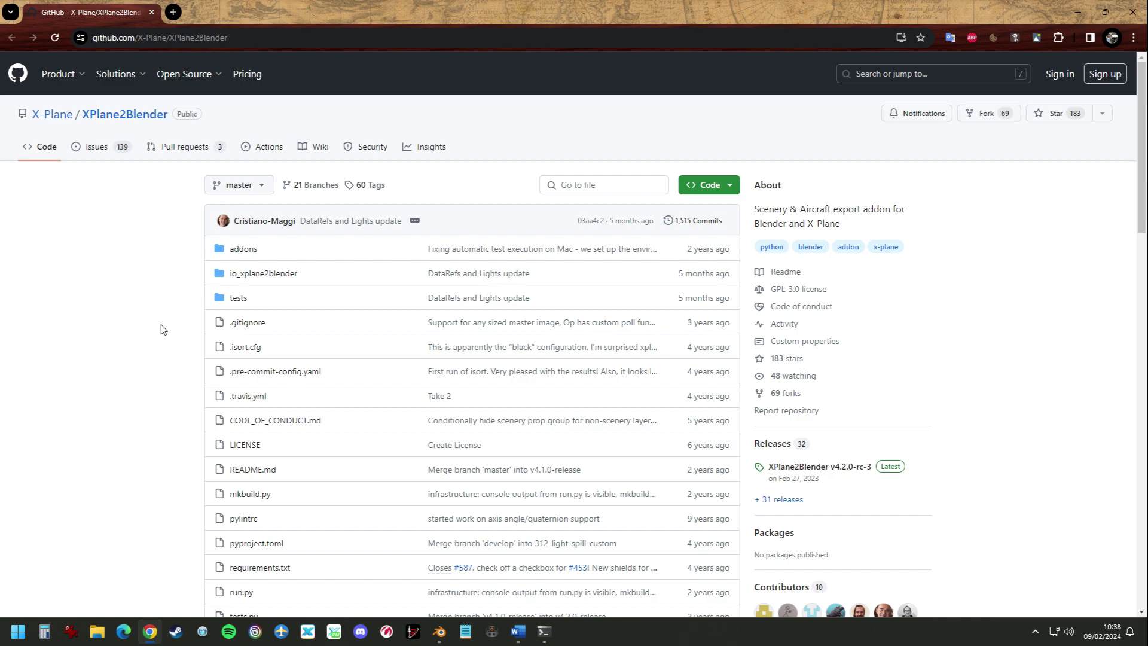
pyautogui.moveTo(1143, 197); pyautogui.dragTo(1139, 247)
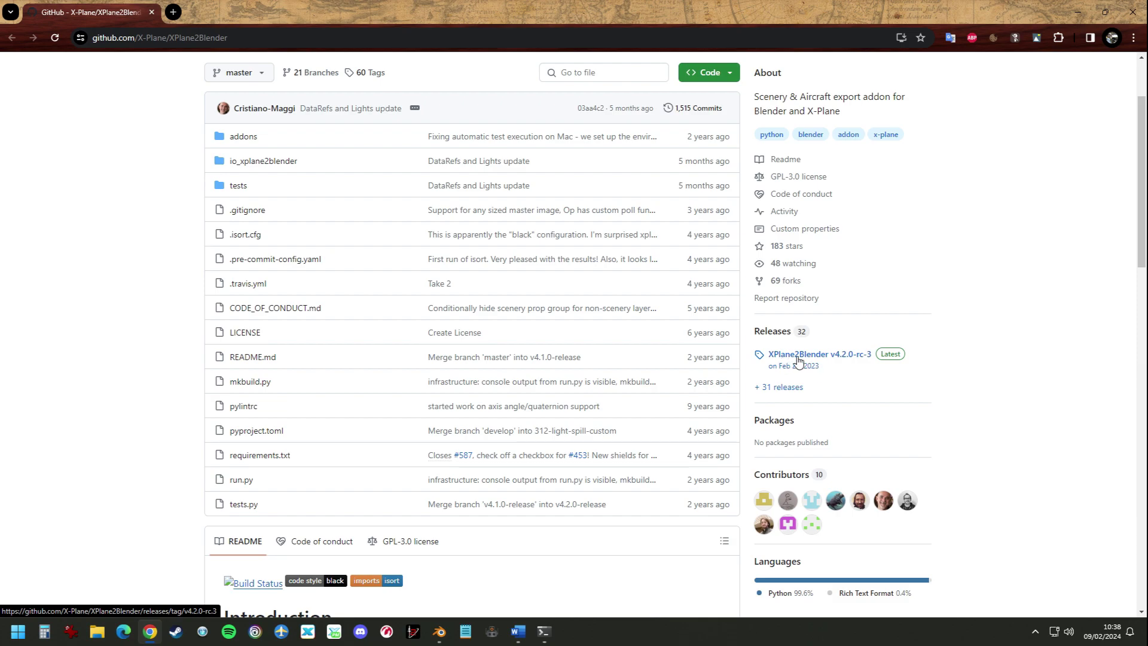
pyautogui.click(832, 362)
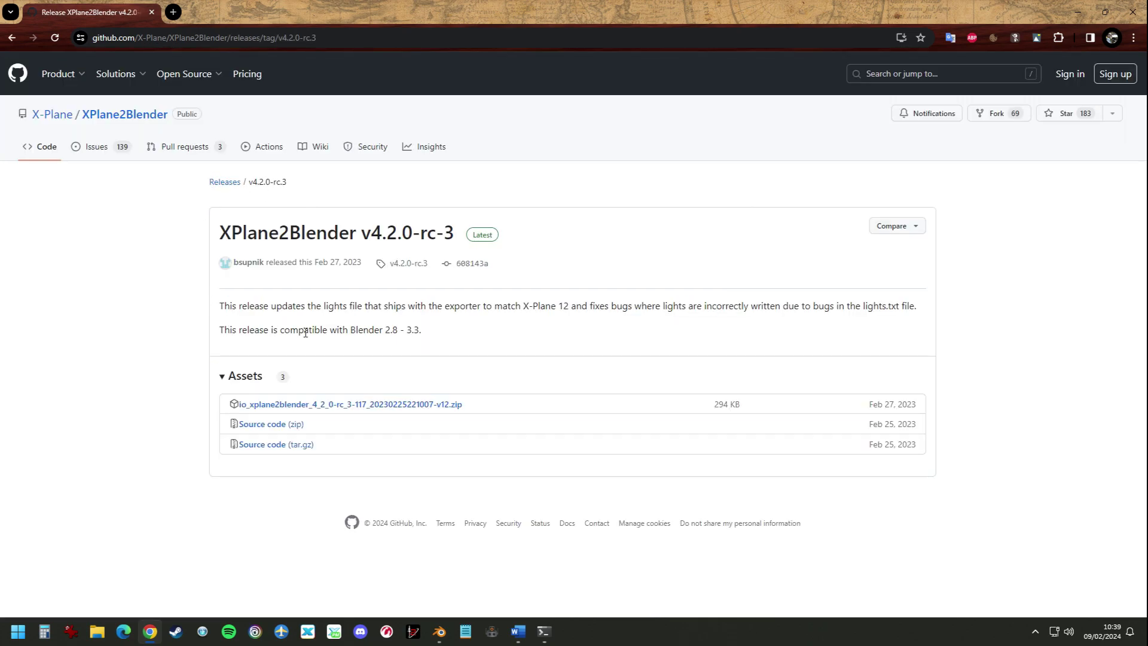
pyautogui.moveTo(268, 330); pyautogui.dragTo(431, 340)
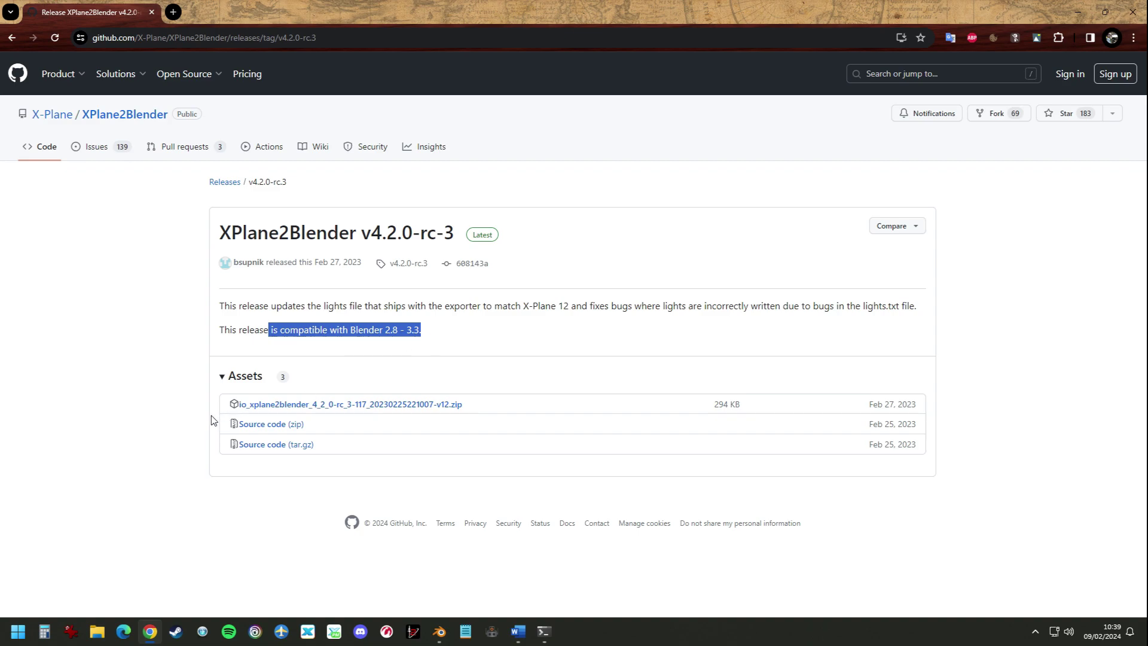
pyautogui.click(353, 405)
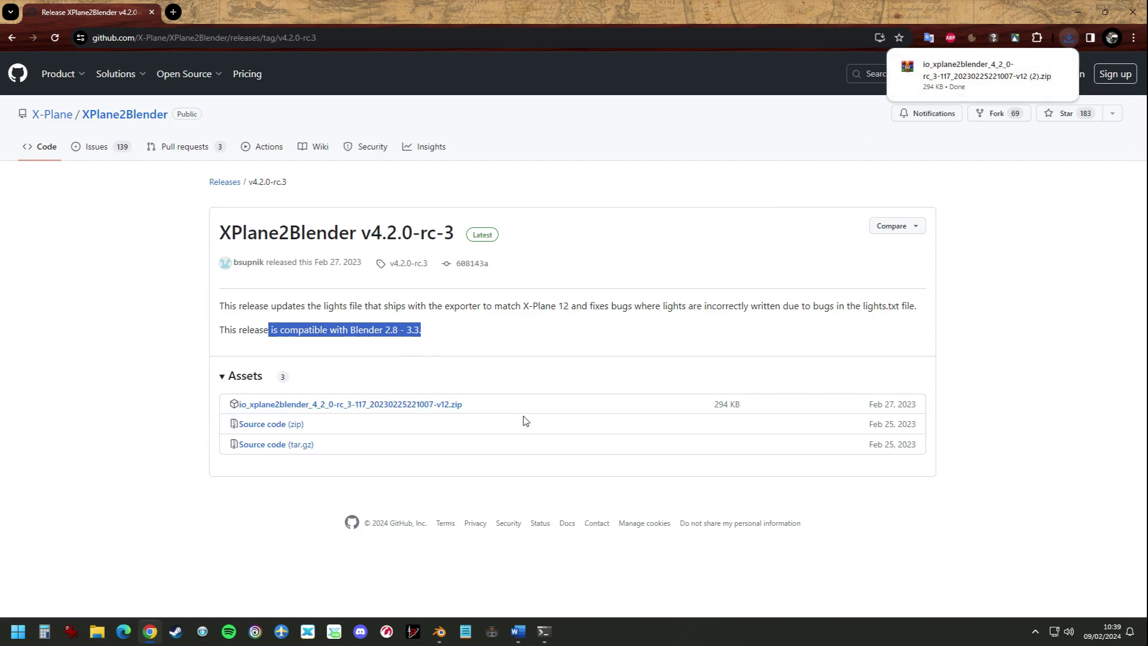
# Return to the XPlane2Blender repository page and read the Automatic Installation instructions in the README.
pyautogui.click(12, 38)
pyautogui.scroll(-12, 776, 392)
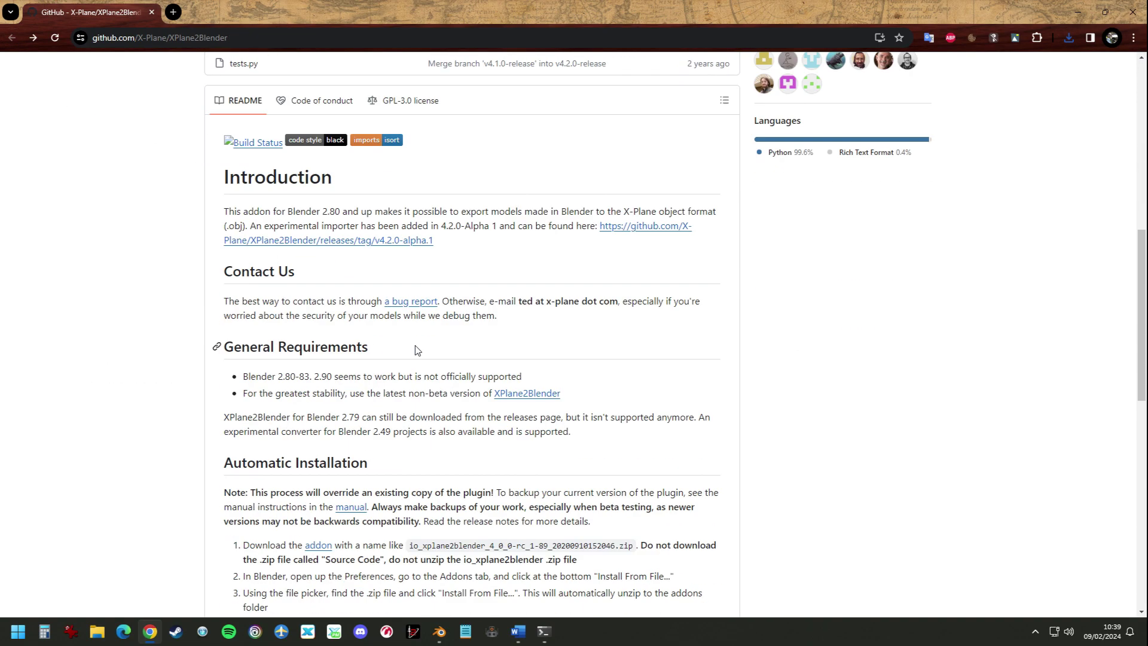
pyautogui.scroll(1, 598, 371)
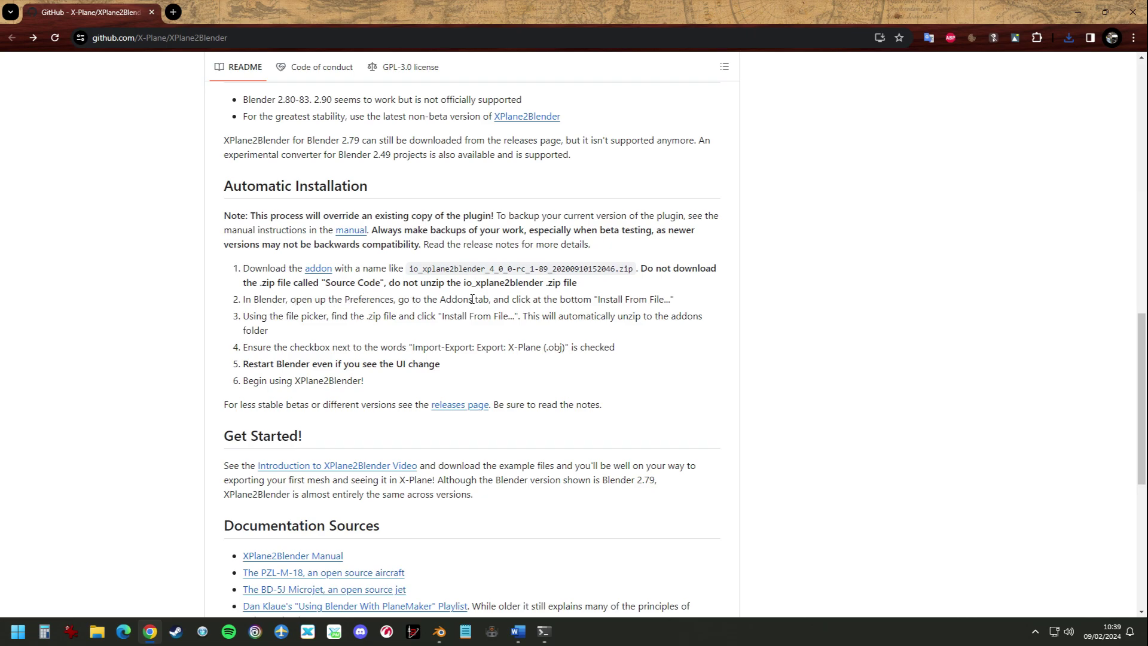
# Switch to Blender and open the add-ons section of its preferences.
pyautogui.click(439, 631)
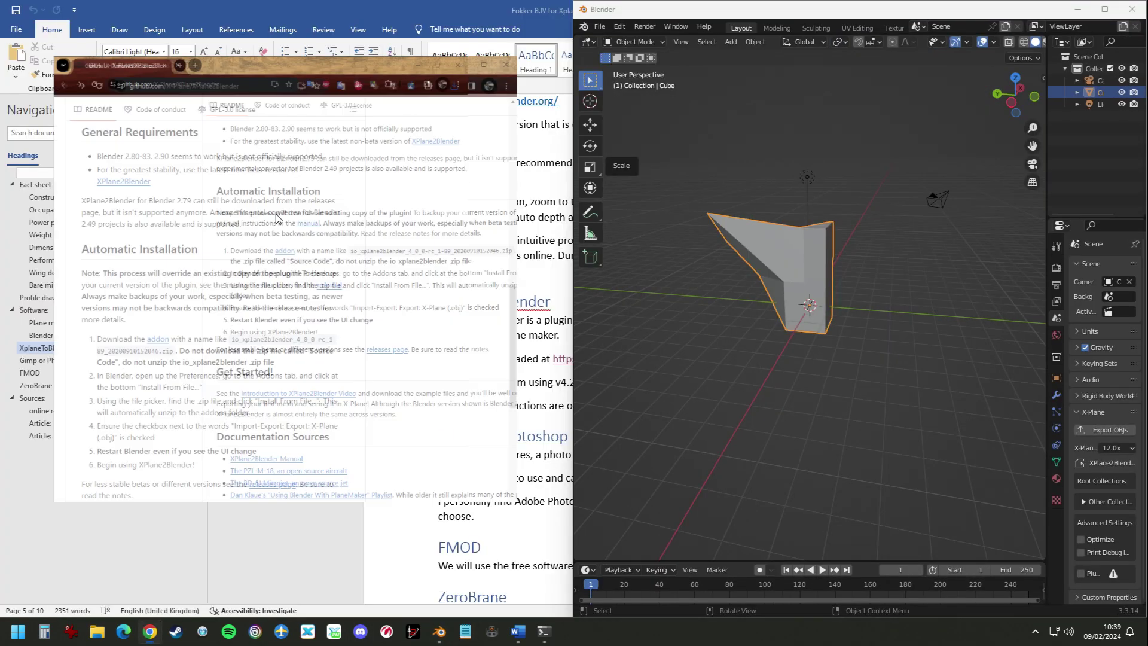
pyautogui.click(600, 26)
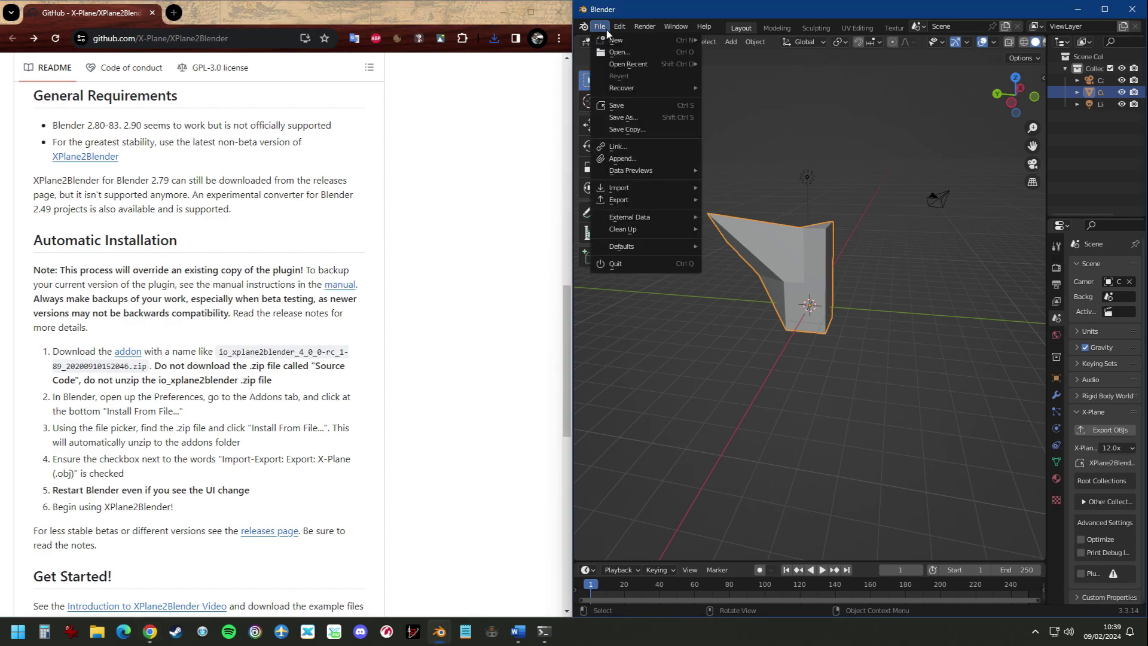
pyautogui.moveTo(619, 27)
pyautogui.click(641, 206)
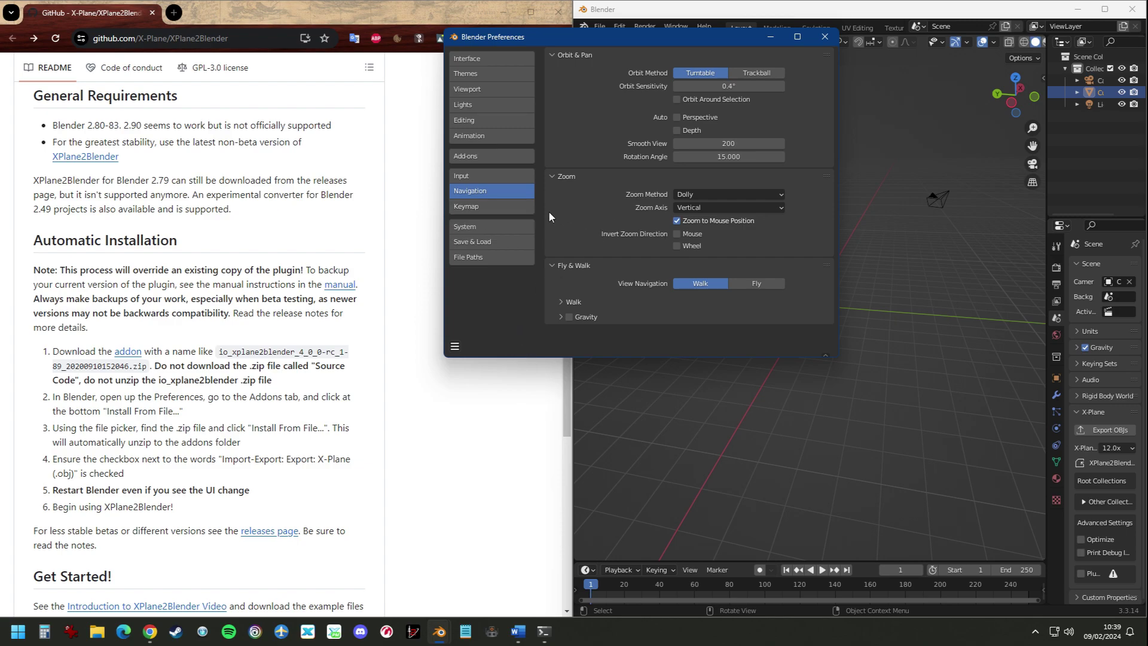
pyautogui.click(465, 156)
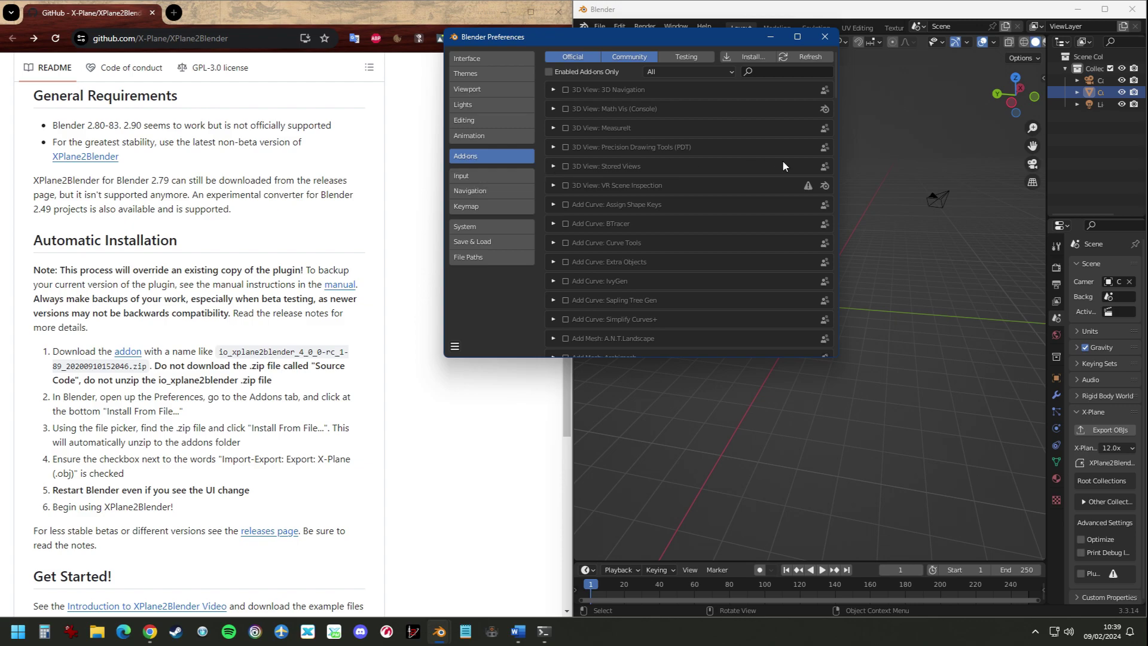
pyautogui.click(747, 56)
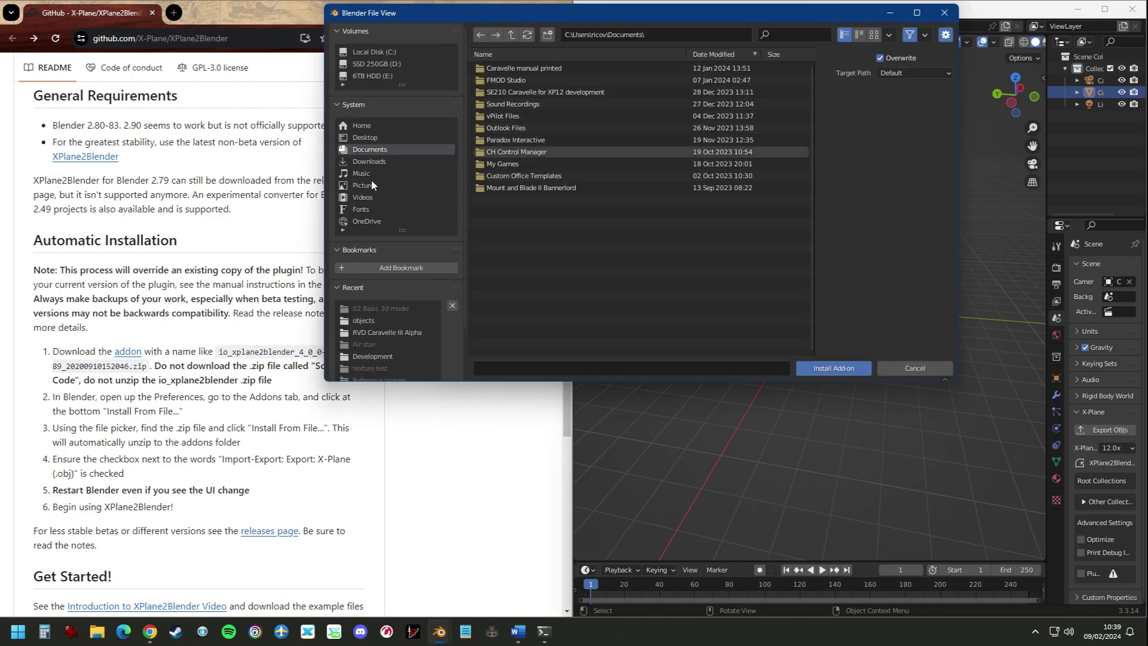
pyautogui.click(369, 162)
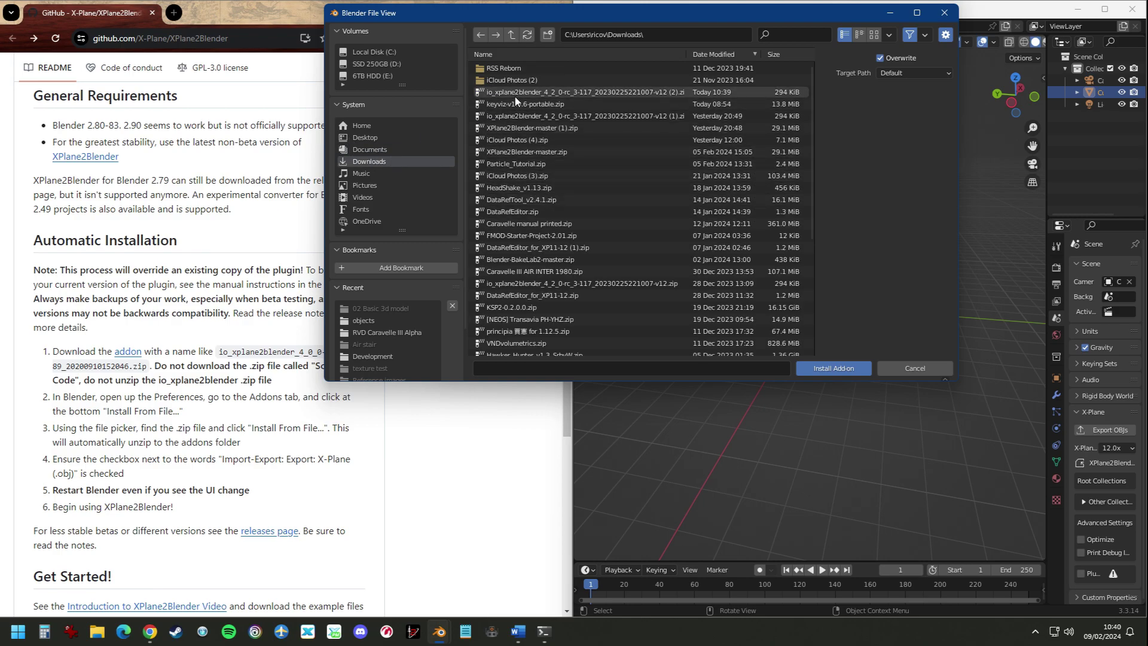
pyautogui.click(499, 92)
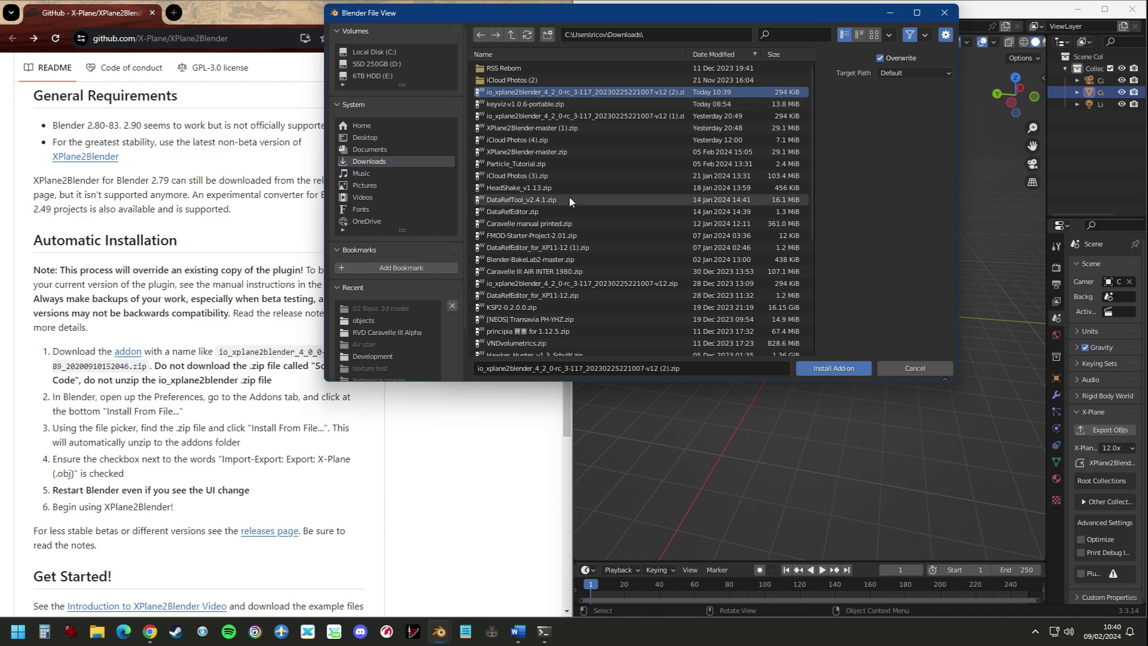
pyautogui.click(833, 368)
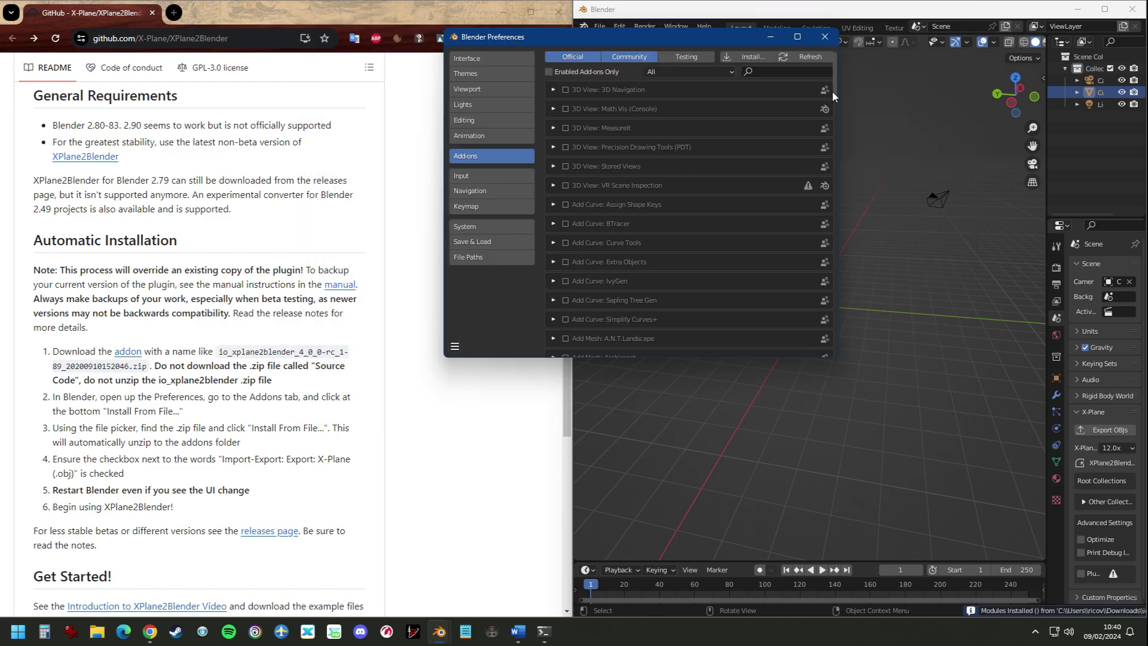
# Search the add-ons for "x-pl" and check that the X-Plane (.obj) export add-on is enabled.
pyautogui.scroll(10, 833, 109)
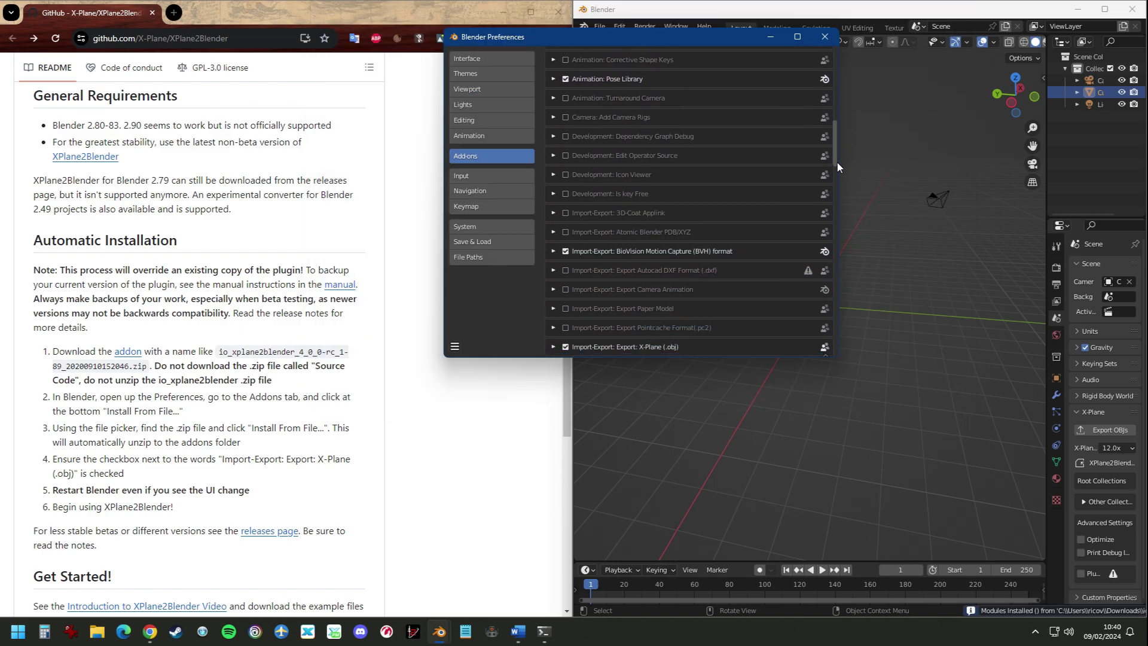
pyautogui.scroll(5, 838, 165)
pyautogui.click(794, 72)
pyautogui.write('xpl')
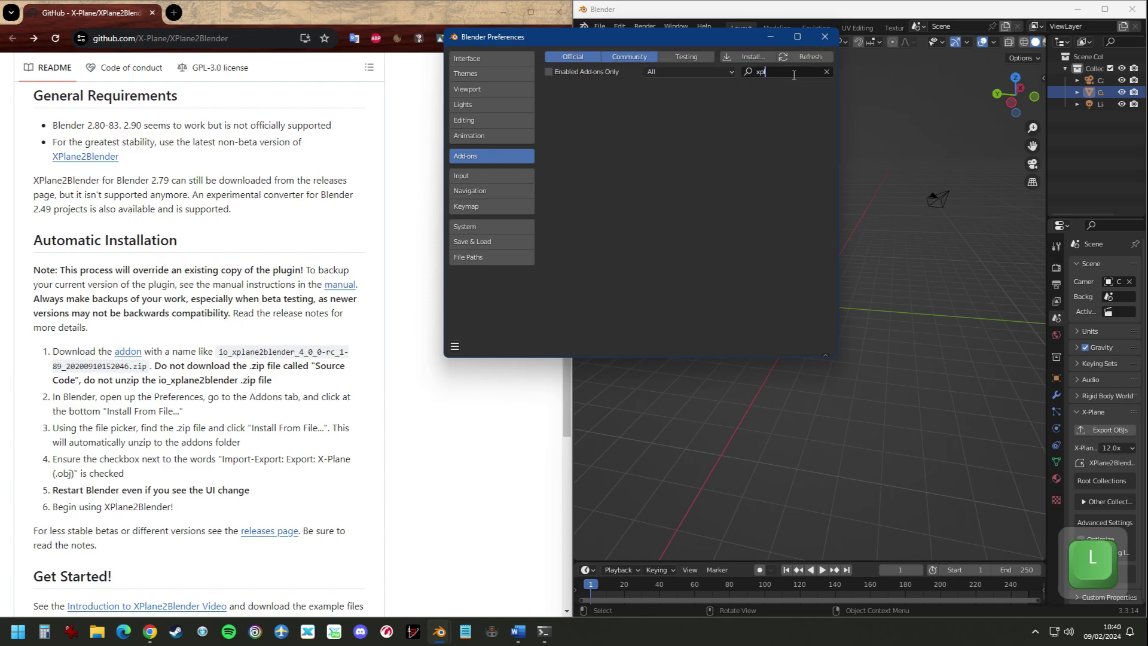
pyautogui.press('BackSpace')
pyautogui.press('BackSpace')
pyautogui.write('-pl')
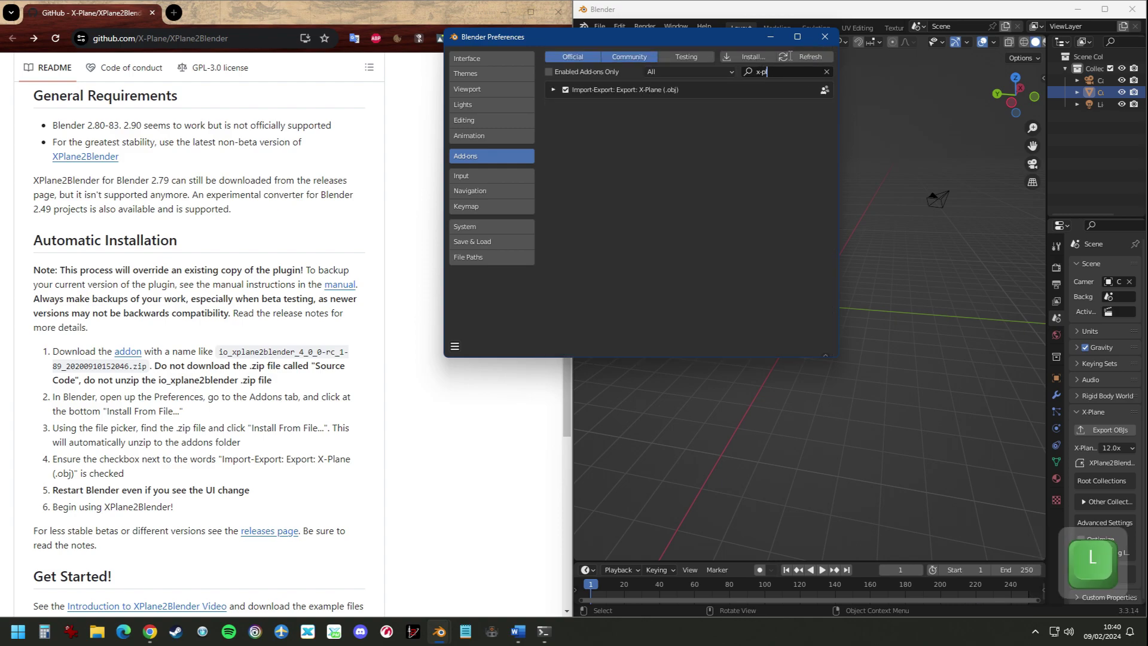
pyautogui.click(554, 91)
pyautogui.click(554, 91)
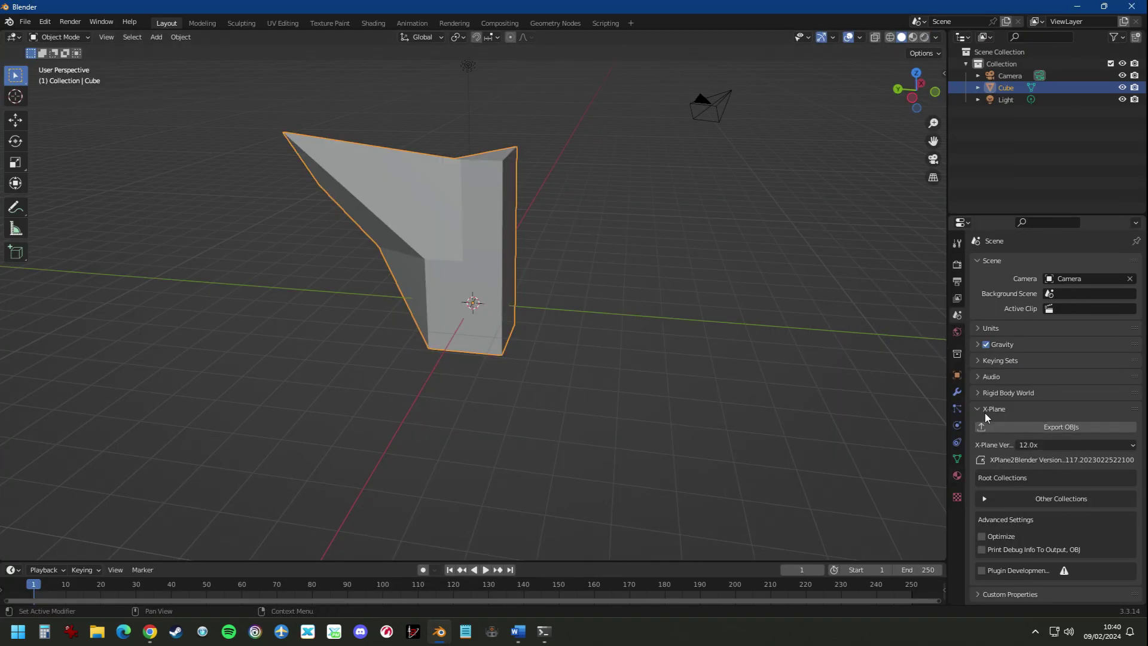
# Collapse and re-expand the scene's X-Plane settings to check the plugin, and minimise the Blender window.
pyautogui.click(979, 410)
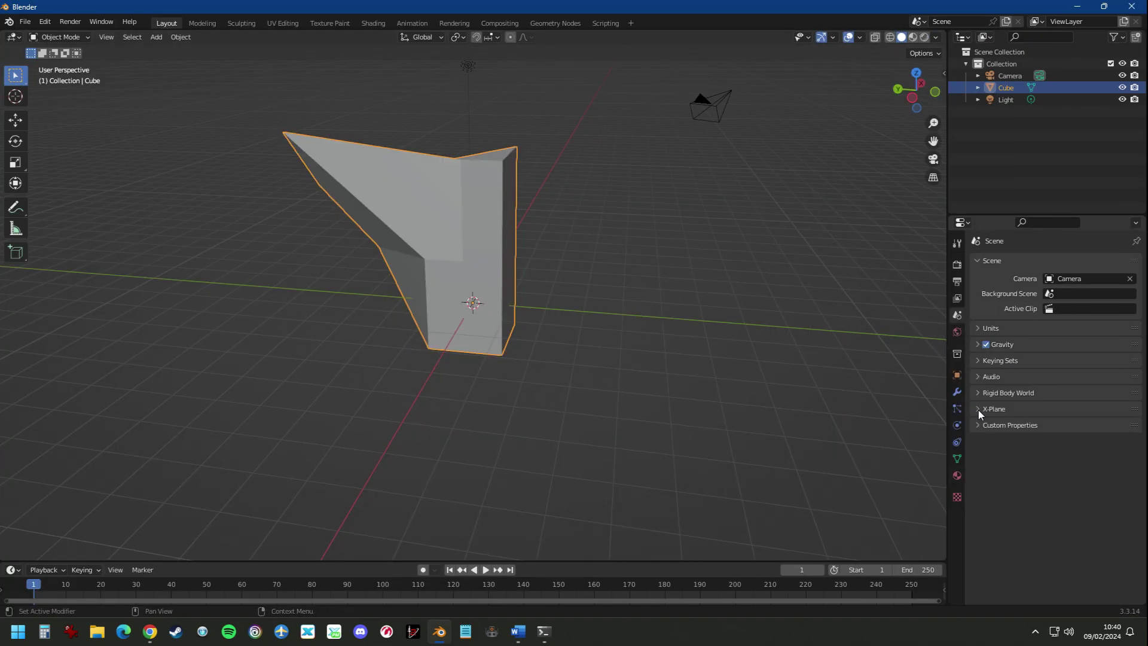
pyautogui.click(975, 413)
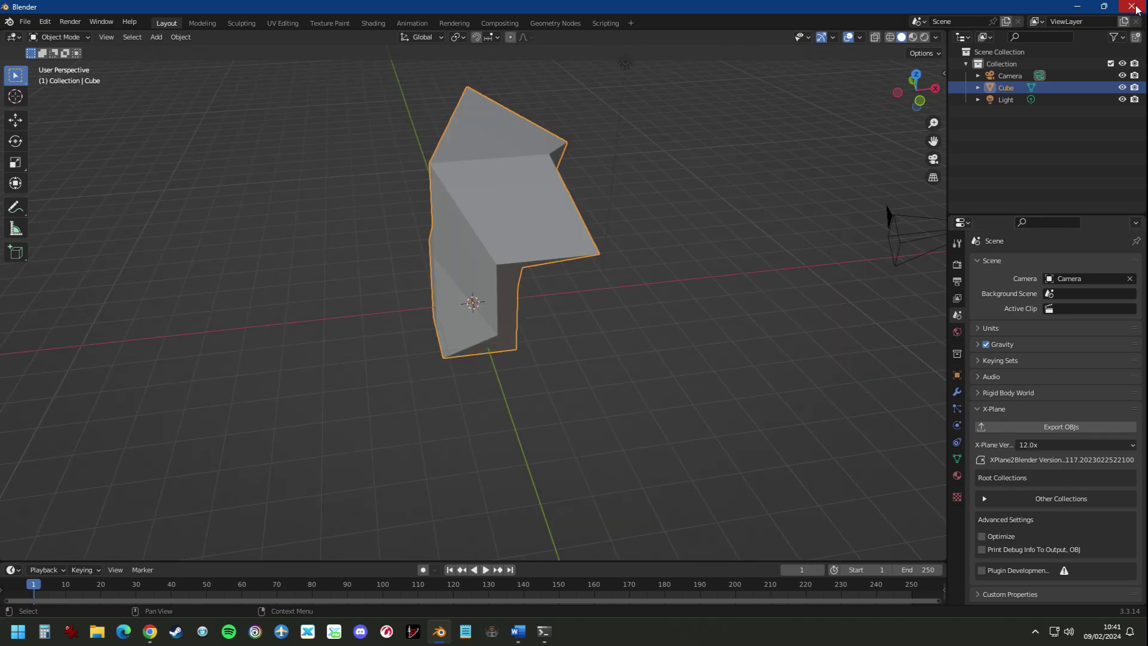
pyautogui.click(1077, 6)
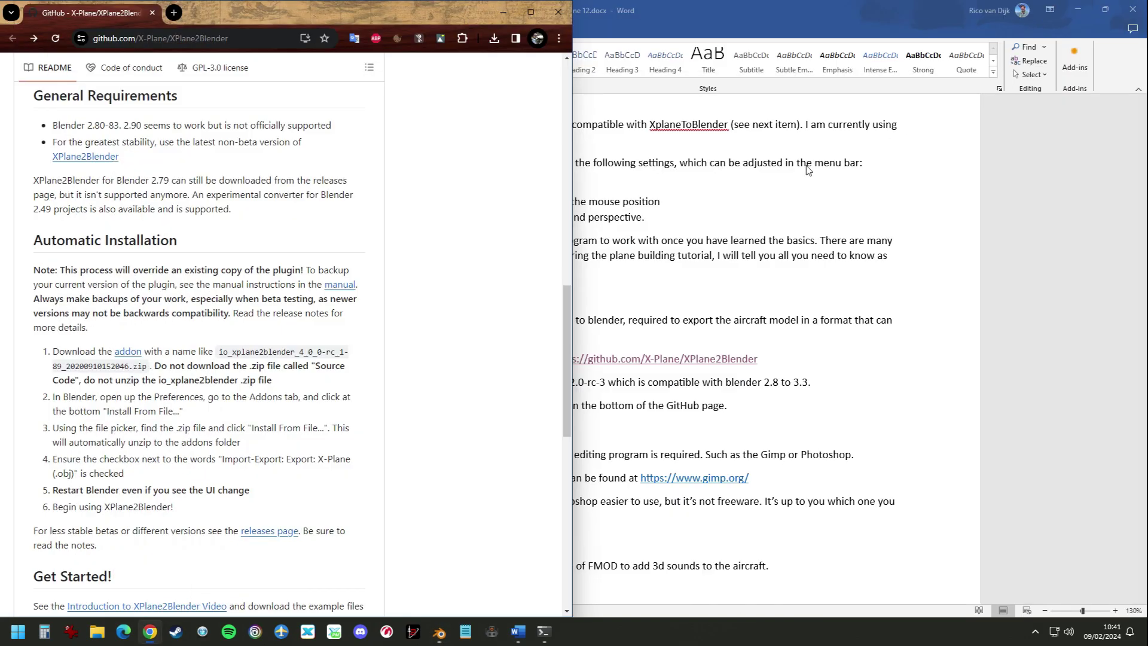
# Switch to the Word document, review the Gimp or Photoshop, FMOD and ZeroBrane sections, and open the gimp.org link.
pyautogui.click(1000, 343)
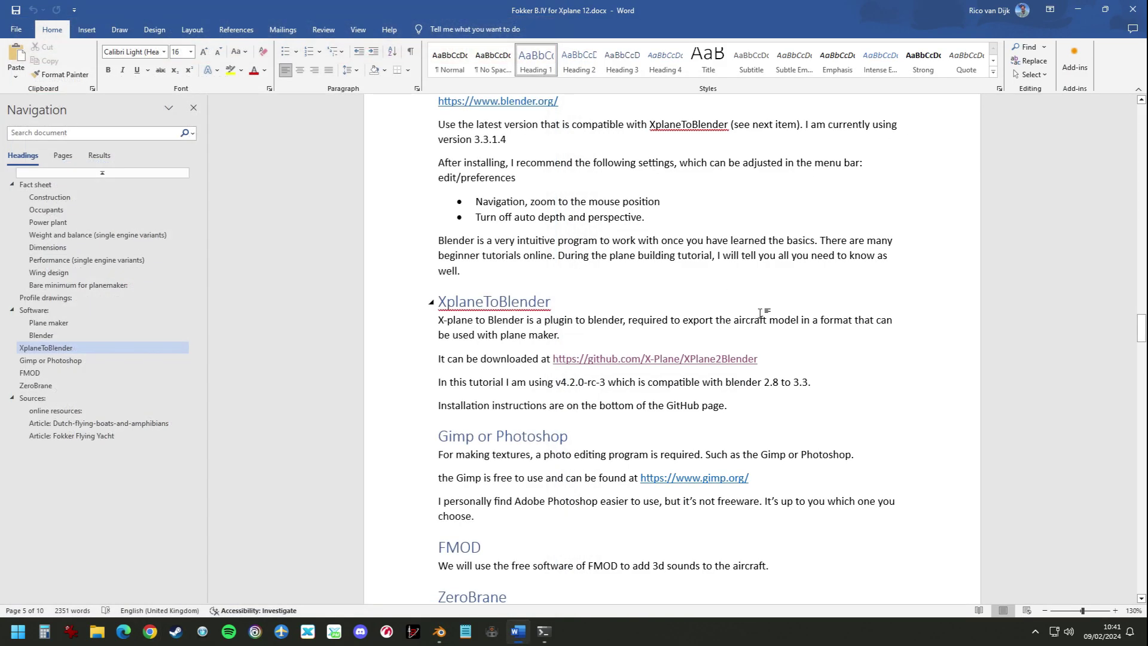
pyautogui.scroll(-2, 1000, 344)
pyautogui.scroll(-2, 975, 343)
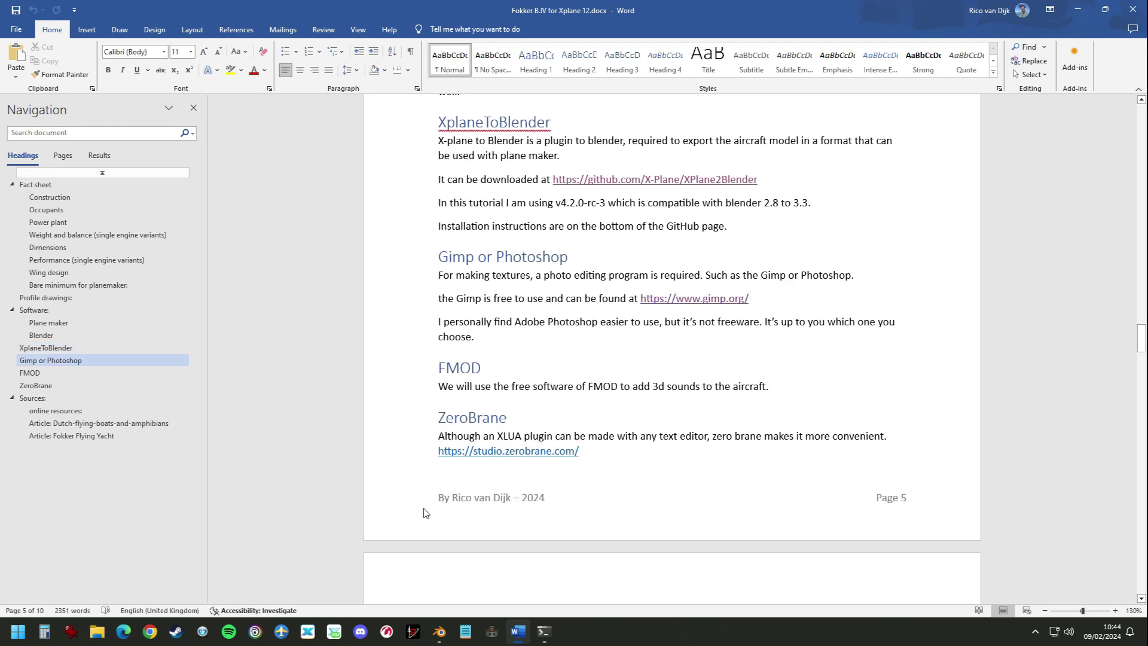
pyautogui.click(629, 365)
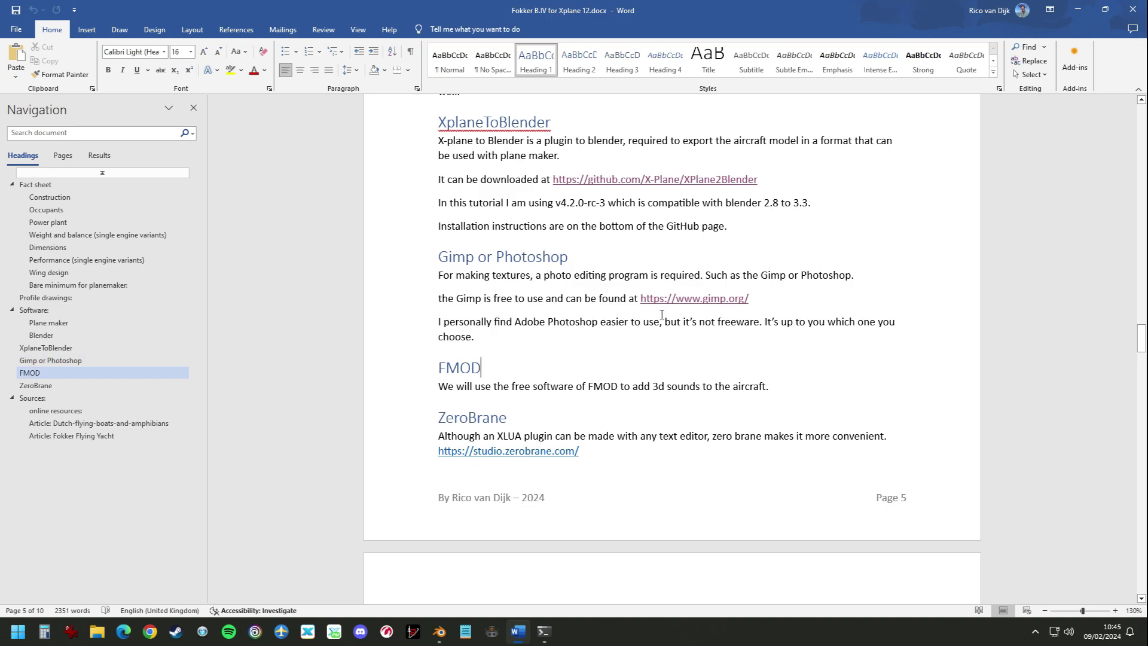
pyautogui.keyDown('ctrl'); pyautogui.click(695, 299); pyautogui.keyUp('ctrl')
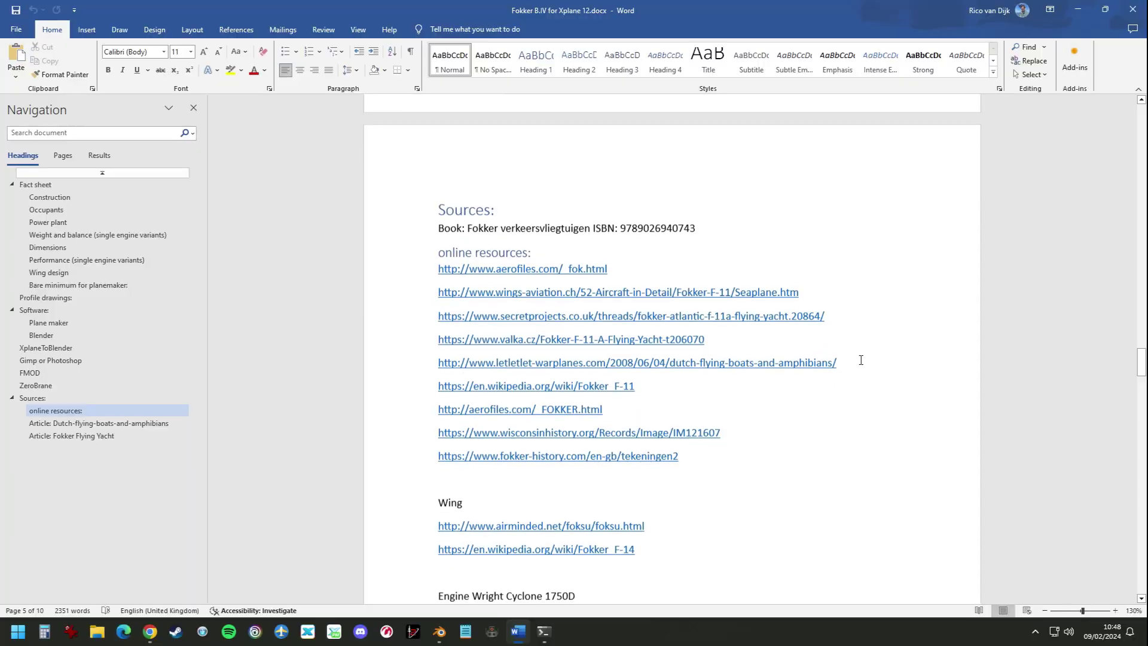
# Open the Wikipedia Fokker F-11 link from the document's online resources and read through the article.
pyautogui.scroll(-1, 861, 359)
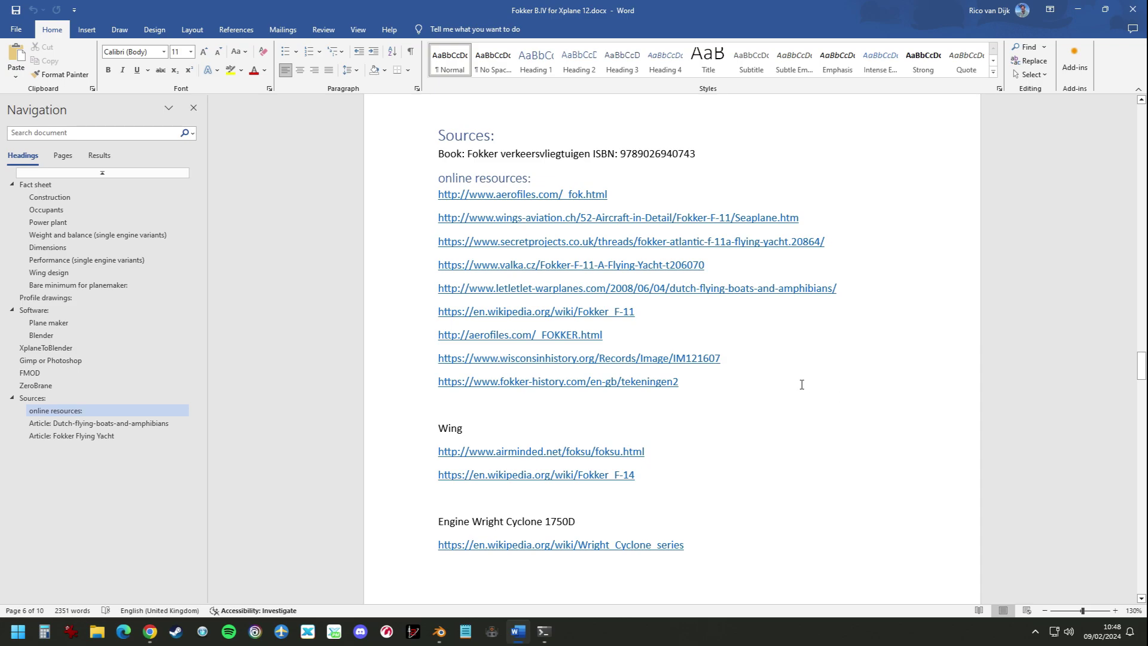
pyautogui.keyDown('ctrl'); pyautogui.click(605, 312); pyautogui.keyUp('ctrl')
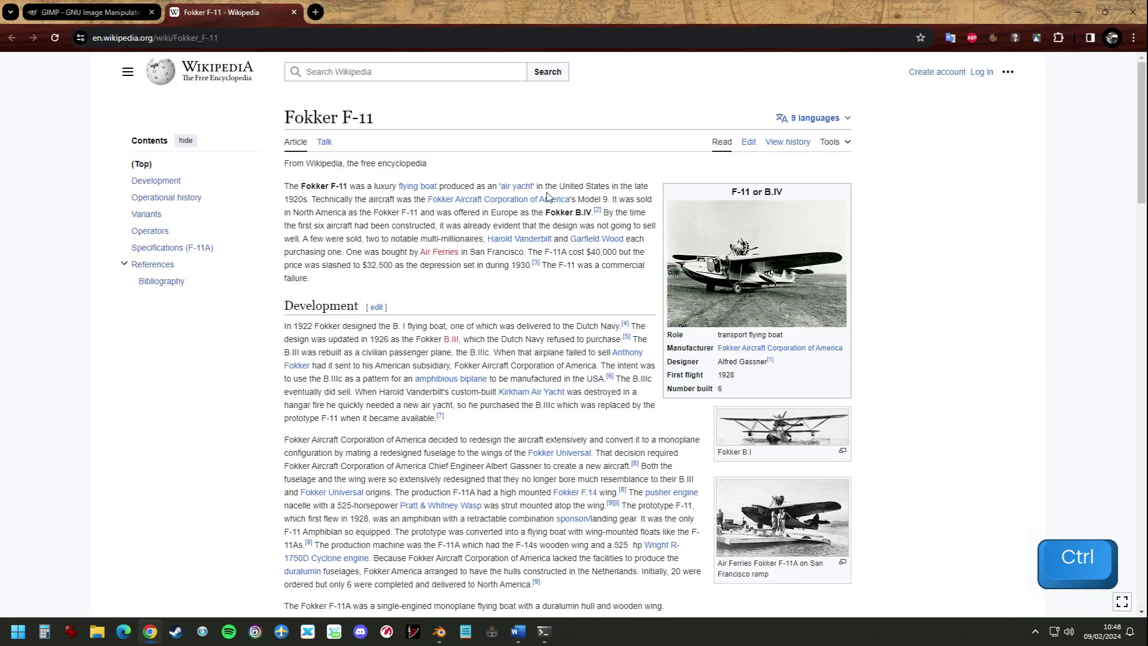
pyautogui.scroll(-2, 490, 152)
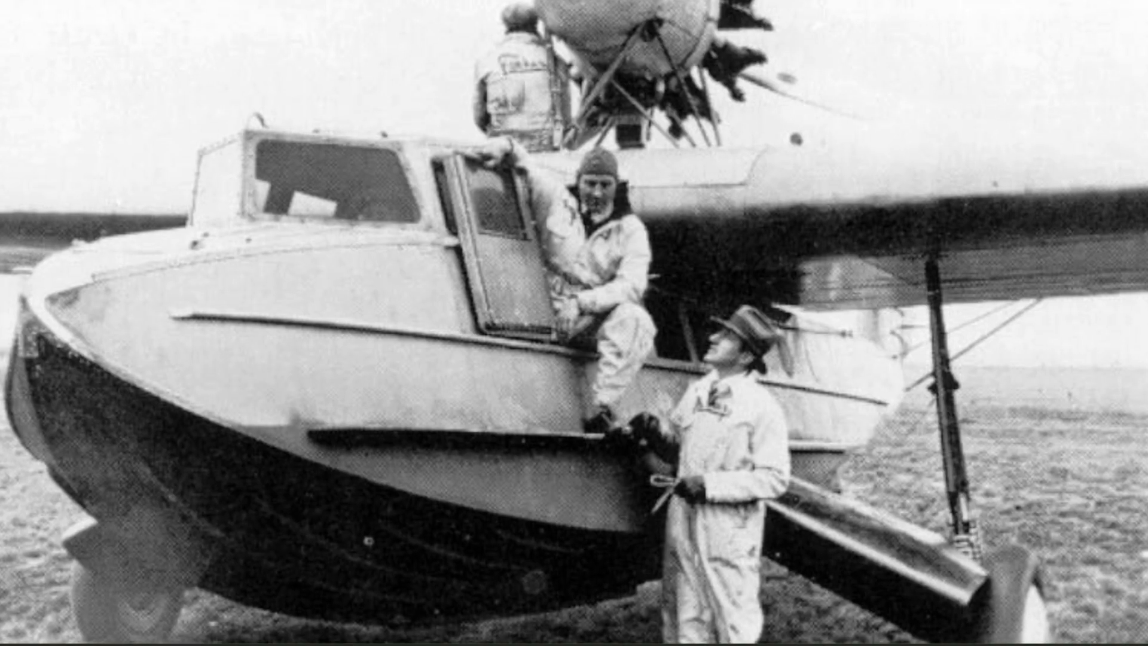